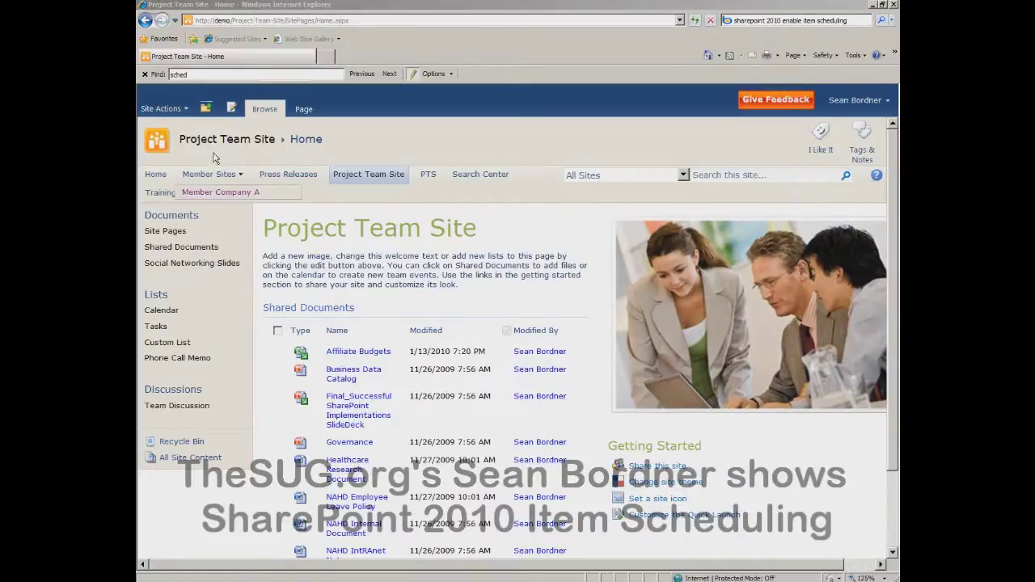
- Go to the Project Team Site's Site Settings page through Site Actions
{"action": "left_click", "coordinate": [185, 110]}
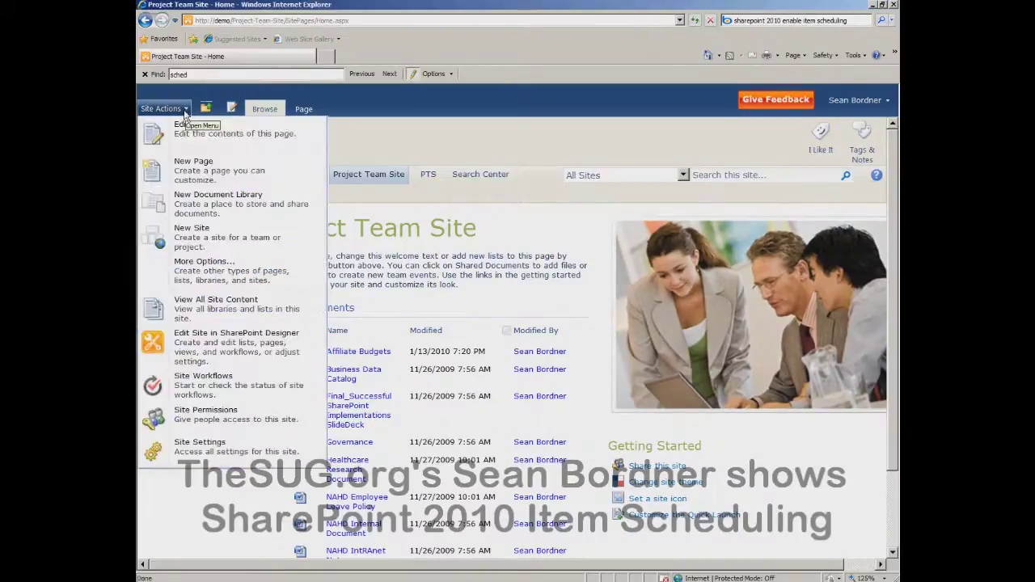
{"action": "left_click", "coordinate": [218, 450]}
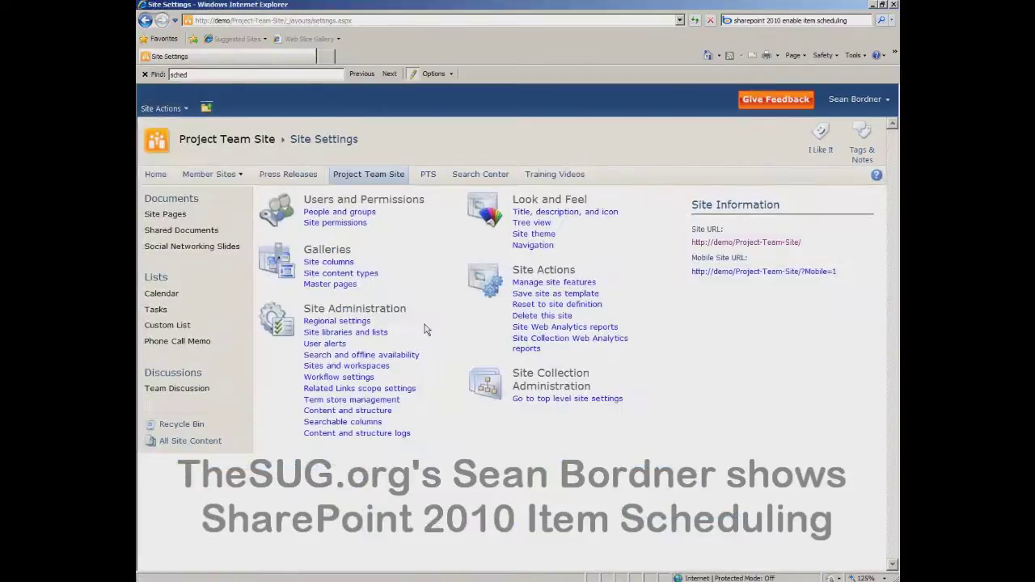
- Activate the SharePoint Server Publishing feature in Manage site features
{"action": "left_click", "coordinate": [546, 283]}
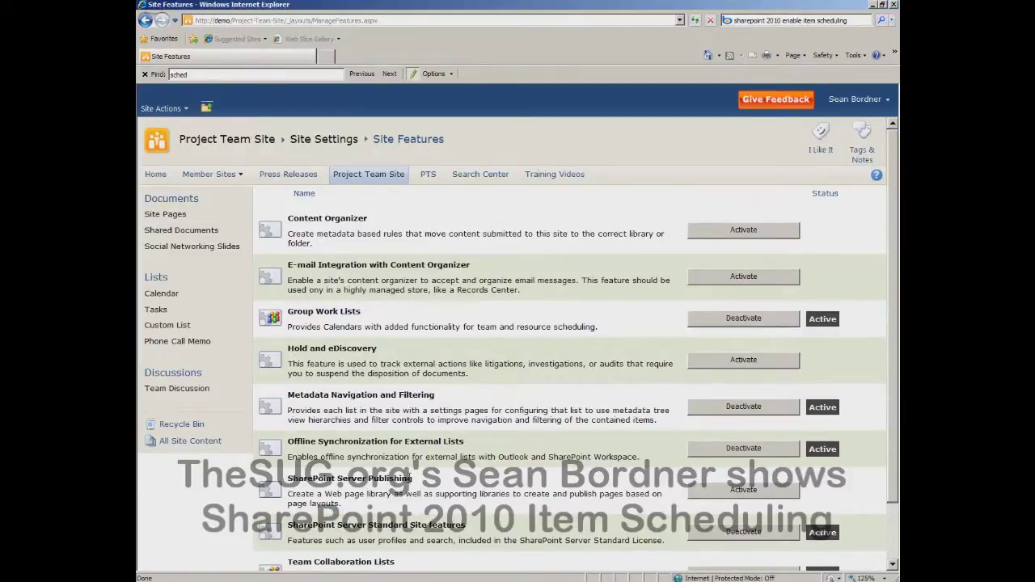
{"action": "left_click_drag", "start_coordinate": [414, 479], "coordinate": [286, 478]}
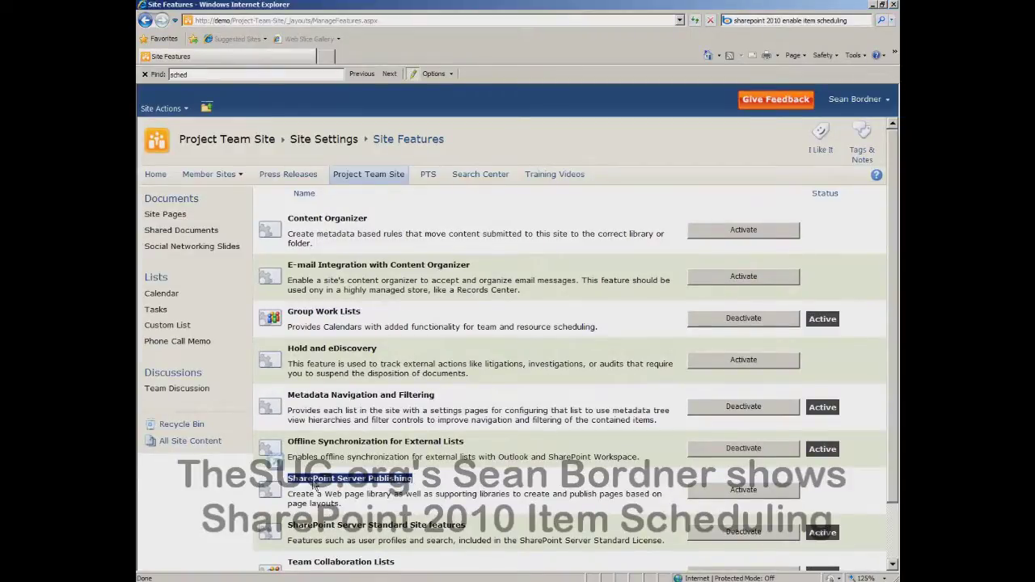
{"action": "left_click", "coordinate": [712, 498]}
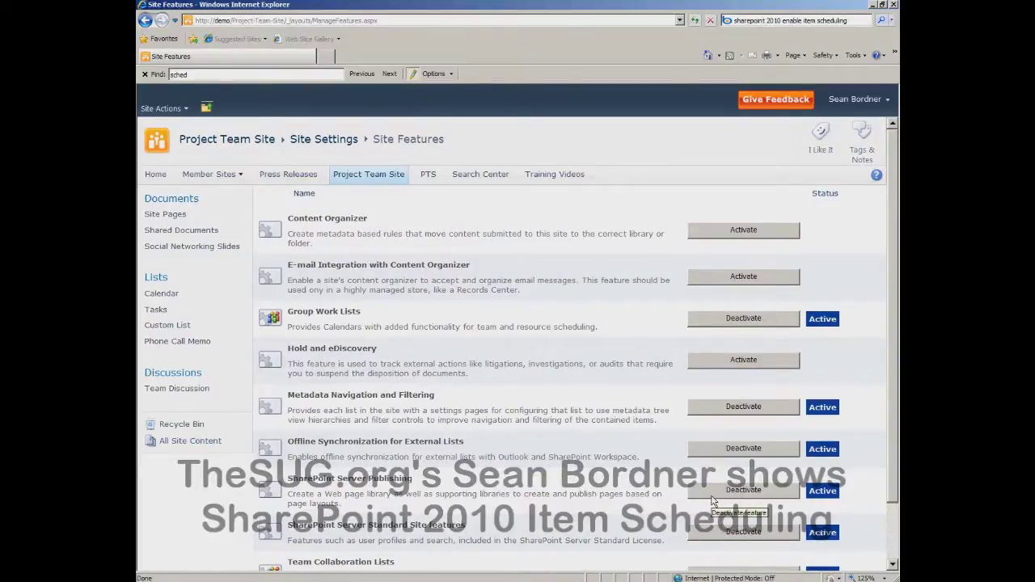
{"action": "left_click", "coordinate": [187, 113]}
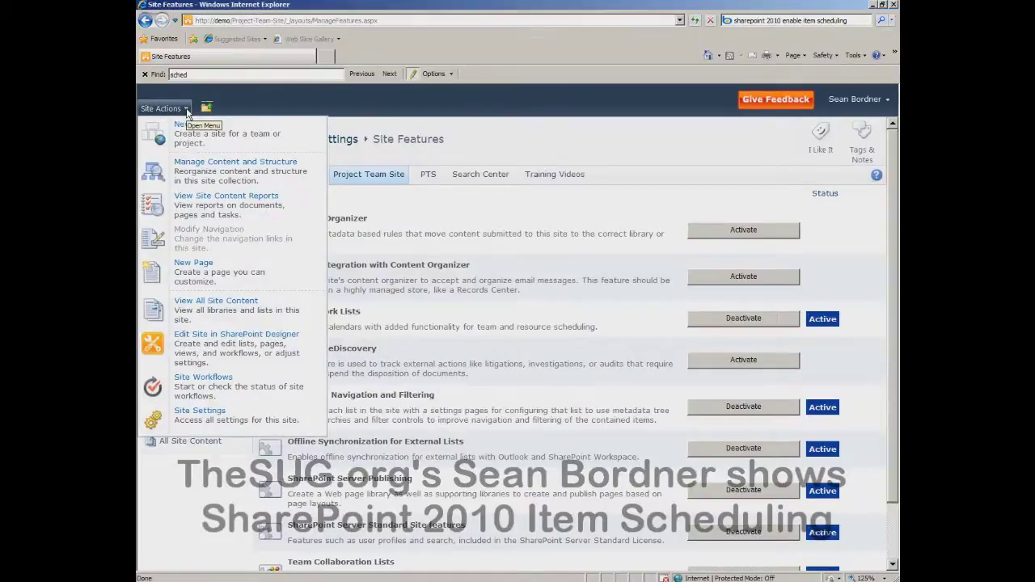
- Create an empty Document Library named 'Project Docs' from View All Site Content
{"action": "left_click", "coordinate": [214, 314]}
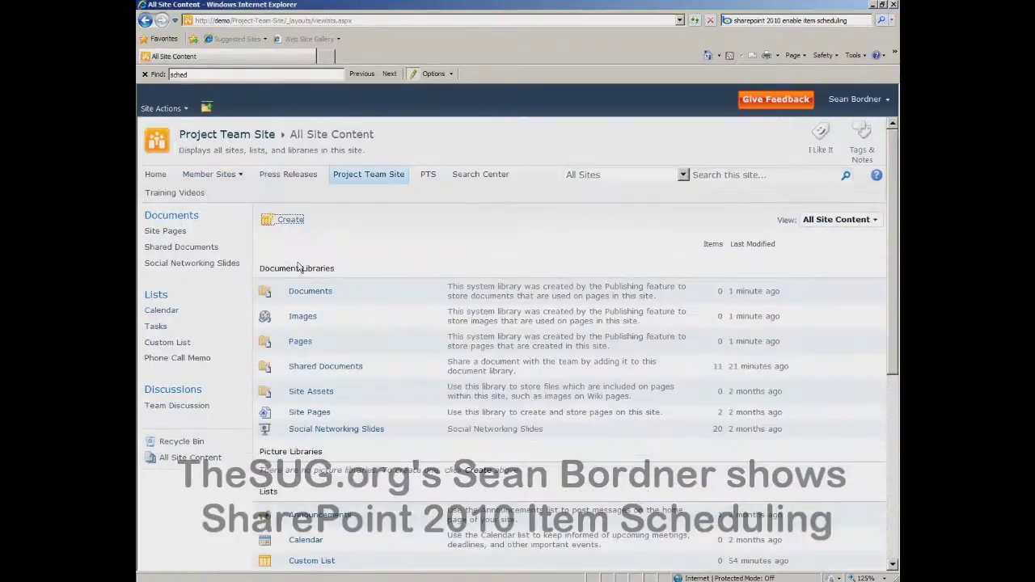
{"action": "left_click", "coordinate": [290, 221]}
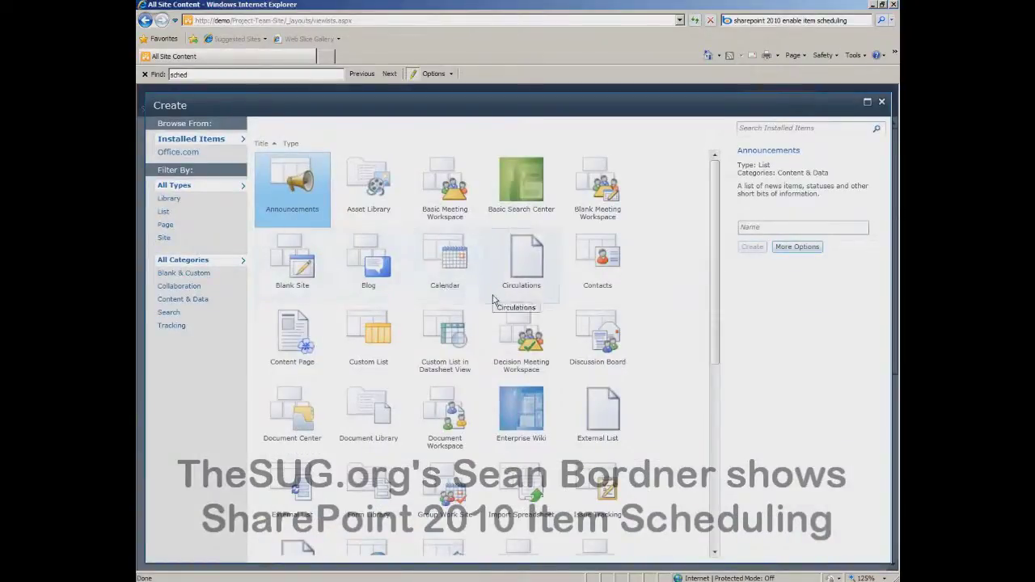
{"action": "left_click", "coordinate": [370, 417]}
{"action": "left_click", "coordinate": [773, 242]}
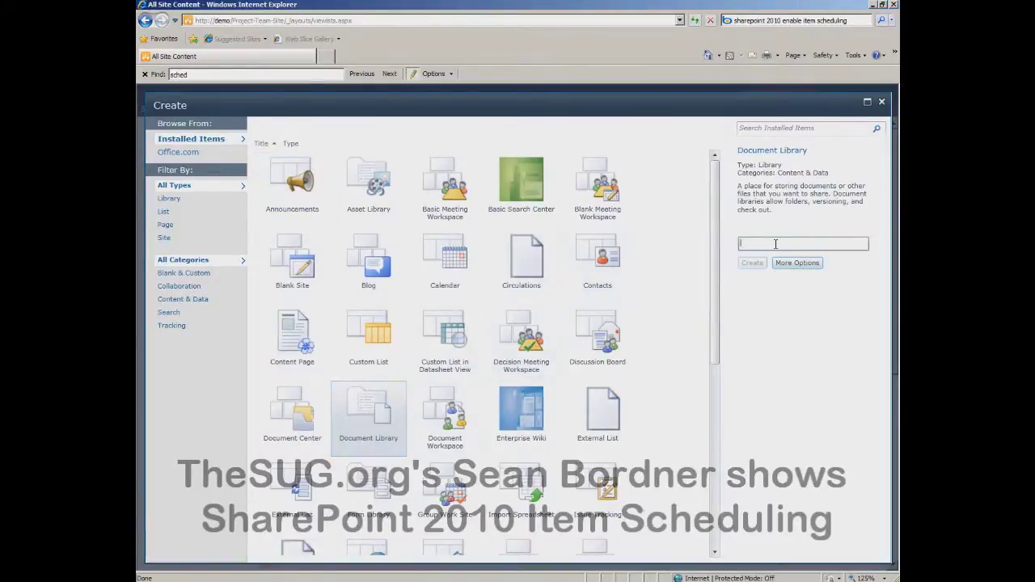
{"action": "type", "text": "Project Docs"}
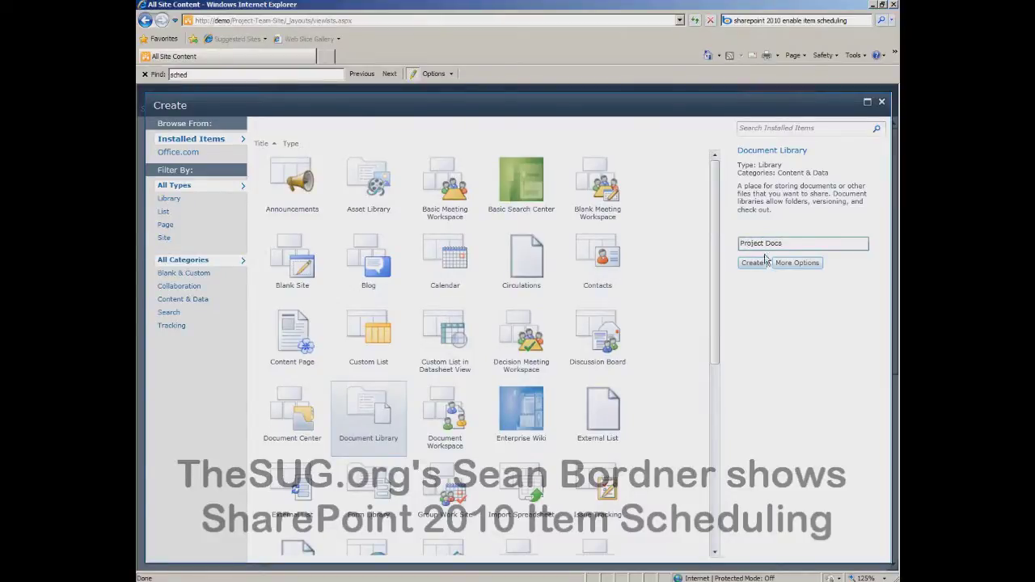
{"action": "left_click", "coordinate": [752, 267]}
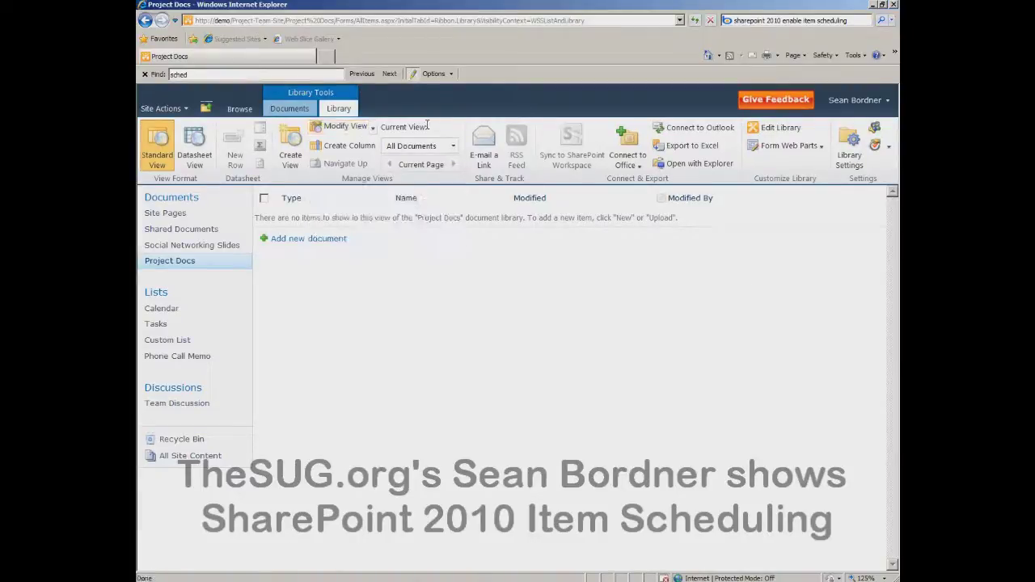
- Set 'Allow management of content types' to Yes in Project Docs' advanced settings
{"action": "left_click", "coordinate": [849, 152]}
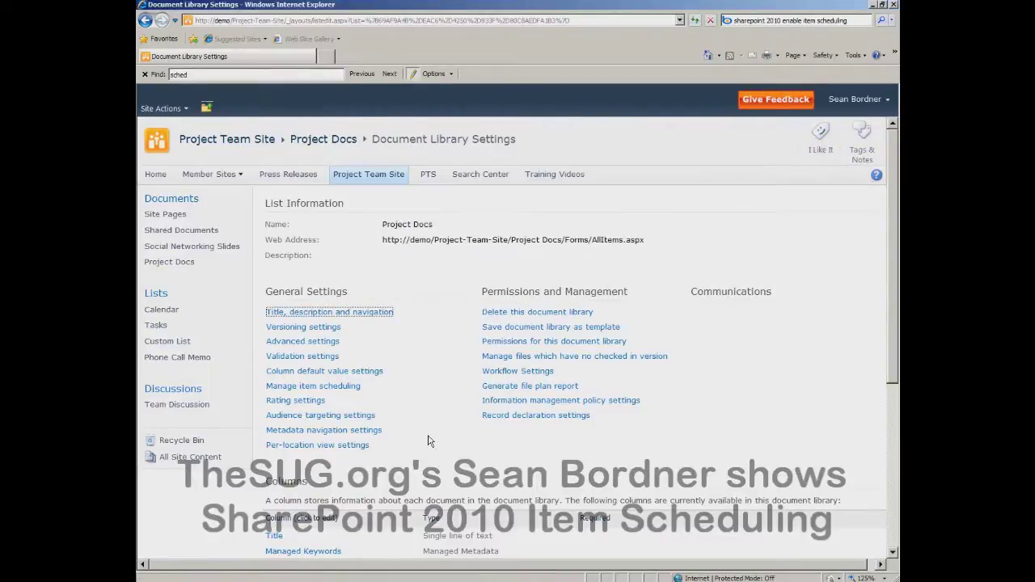
{"action": "left_click_drag", "start_coordinate": [889, 318], "coordinate": [892, 368]}
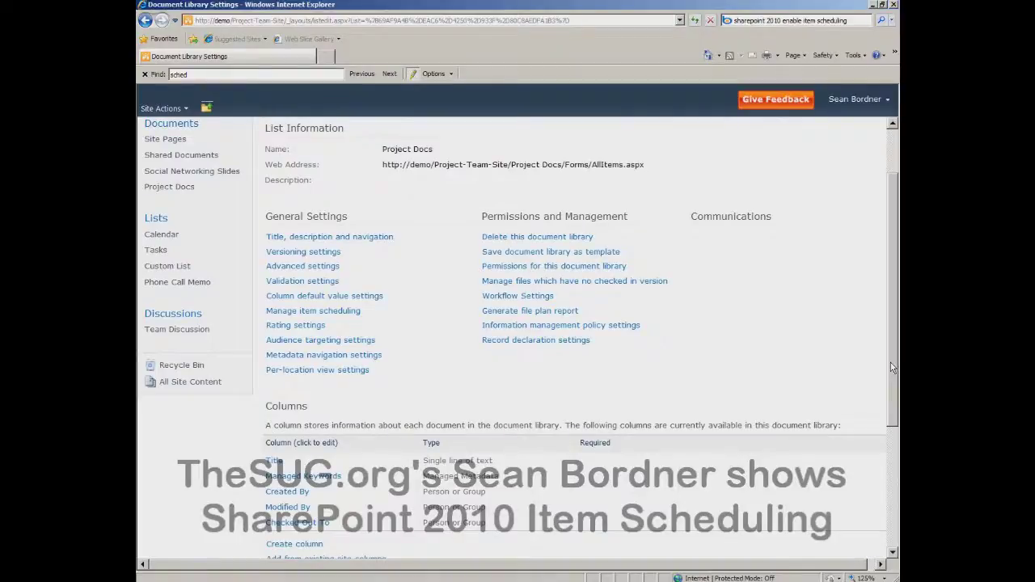
{"action": "left_click", "coordinate": [324, 272]}
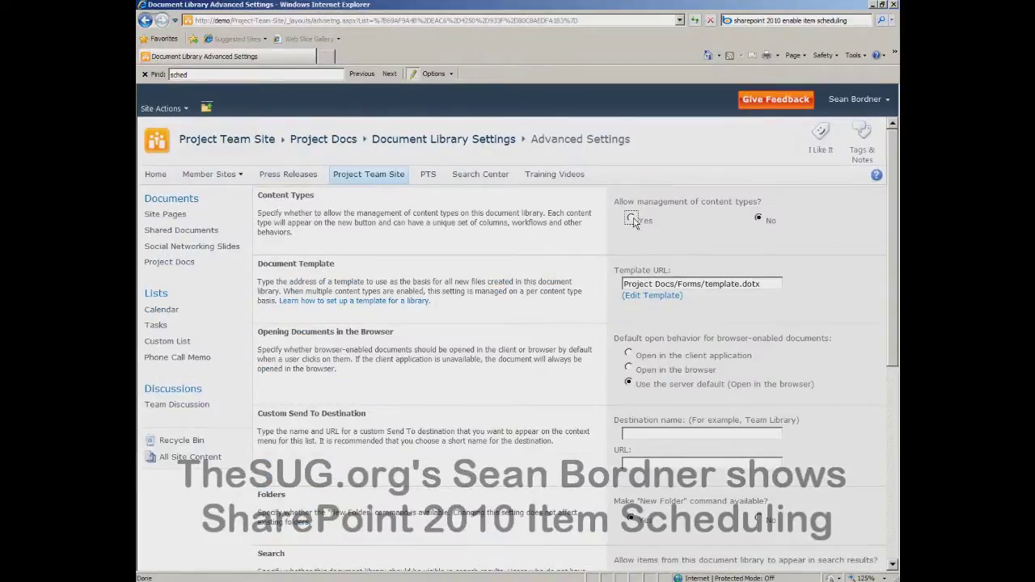
{"action": "left_click_drag", "start_coordinate": [894, 227], "coordinate": [894, 436]}
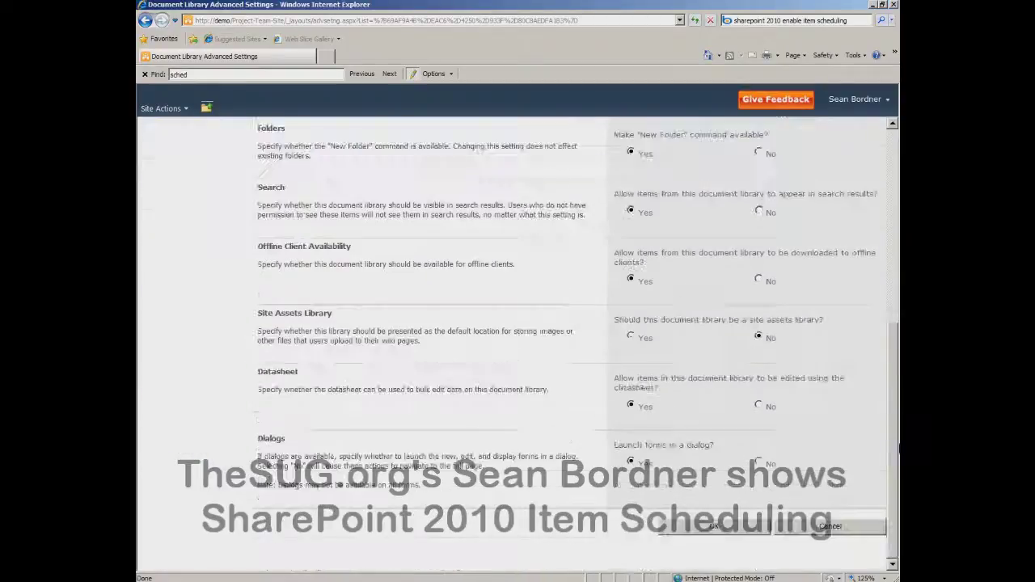
{"action": "left_click", "coordinate": [714, 526]}
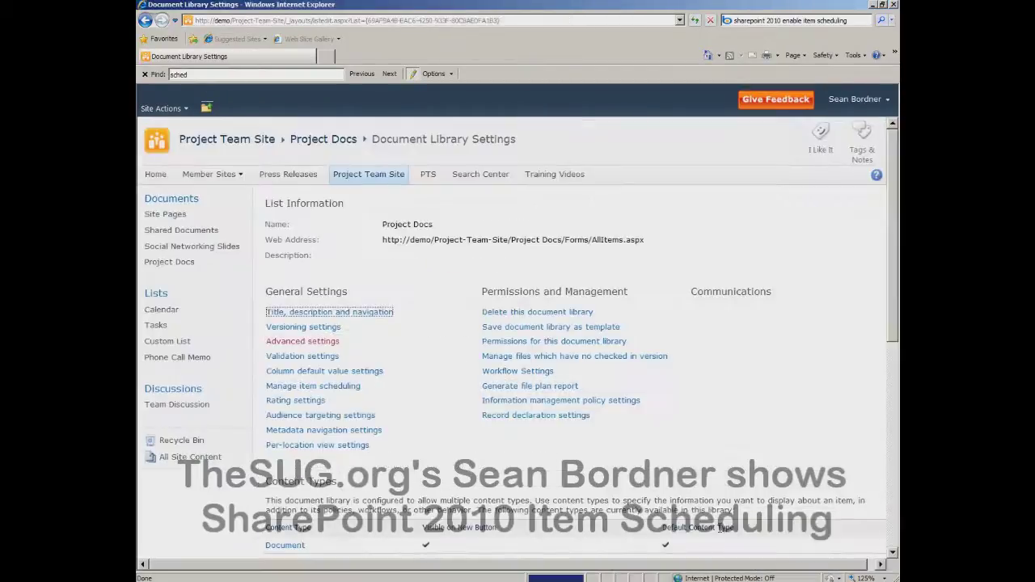
{"action": "scroll", "coordinate": [519, 467], "scroll_direction": "down", "scroll_amount": 3}
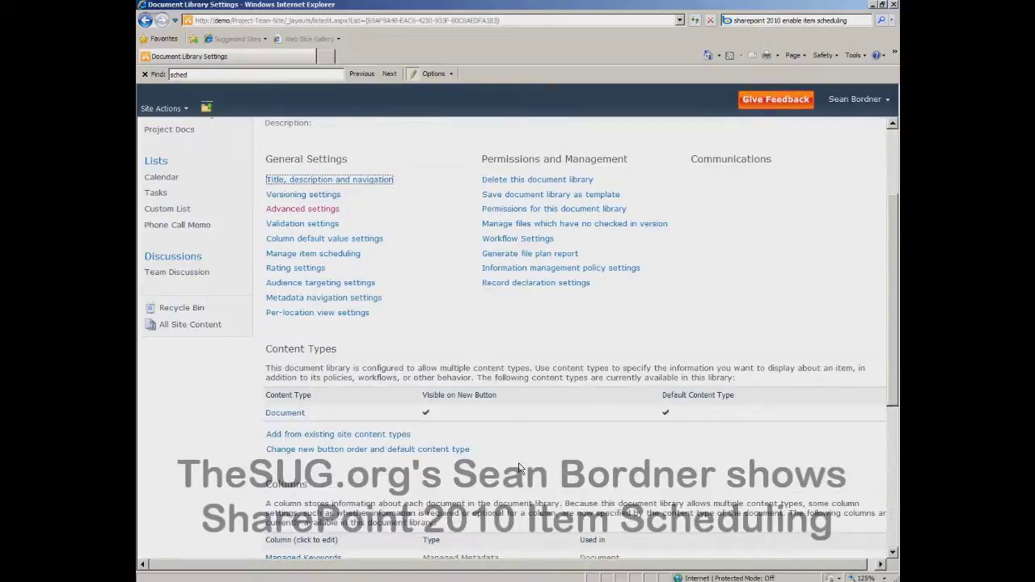
{"action": "left_click", "coordinate": [315, 435]}
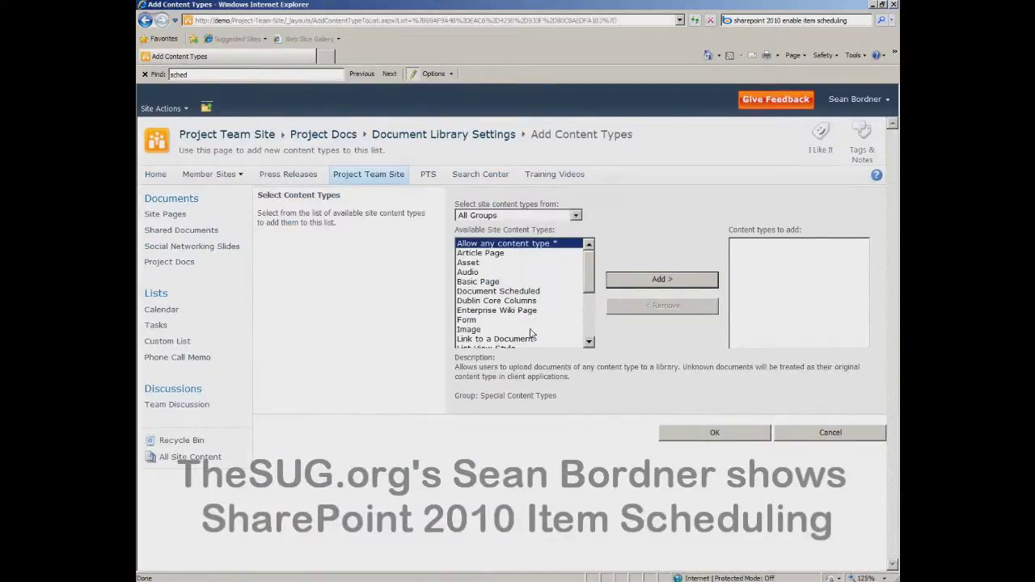
{"action": "left_click", "coordinate": [502, 292]}
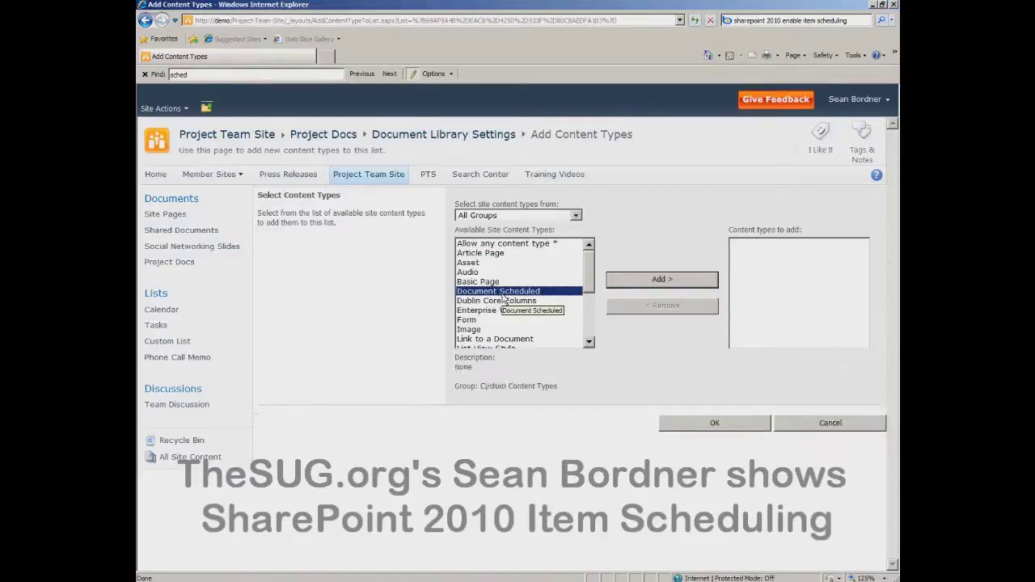
{"action": "left_click", "coordinate": [703, 278]}
{"action": "left_click", "coordinate": [729, 428]}
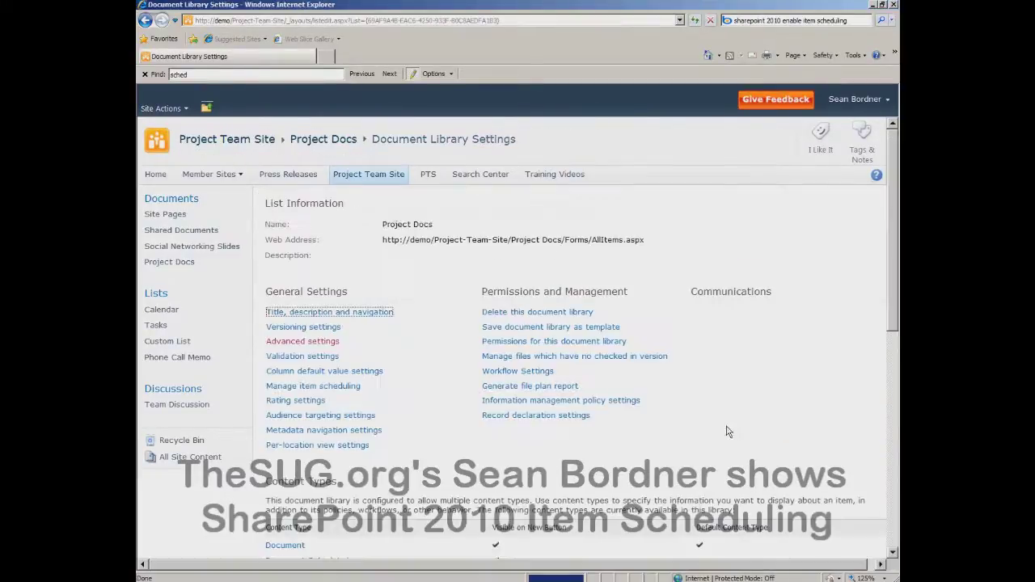
{"action": "scroll", "coordinate": [547, 423], "scroll_direction": "down", "scroll_amount": 1}
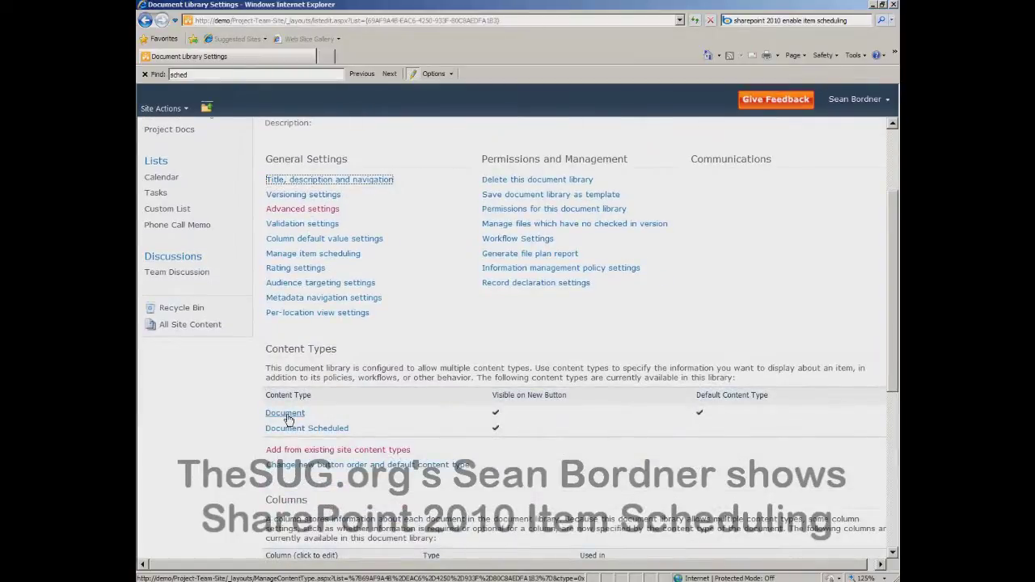
{"action": "left_click", "coordinate": [286, 413]}
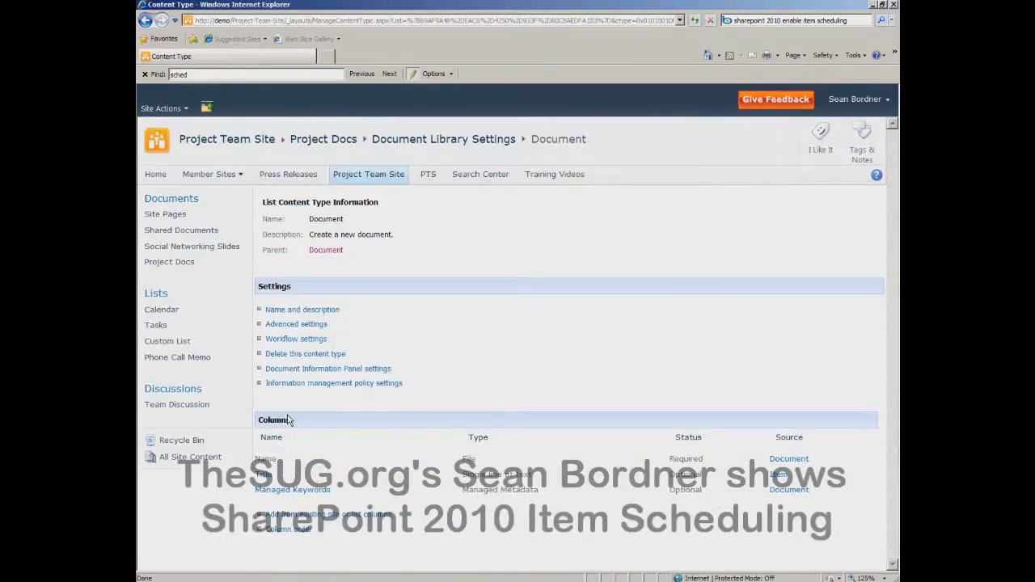
{"action": "left_click", "coordinate": [319, 354]}
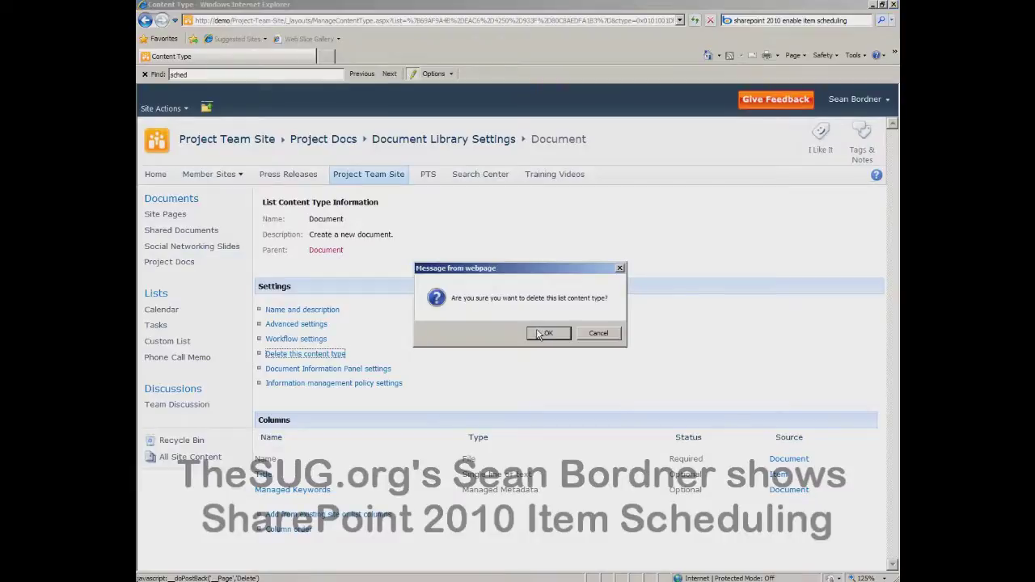
{"action": "left_click", "coordinate": [540, 334]}
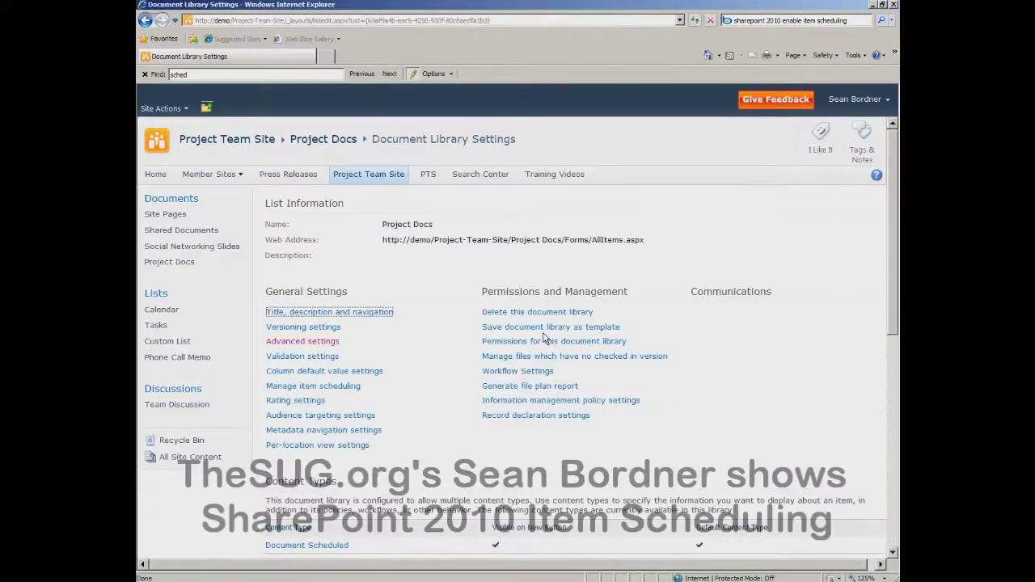
{"action": "left_click", "coordinate": [423, 277]}
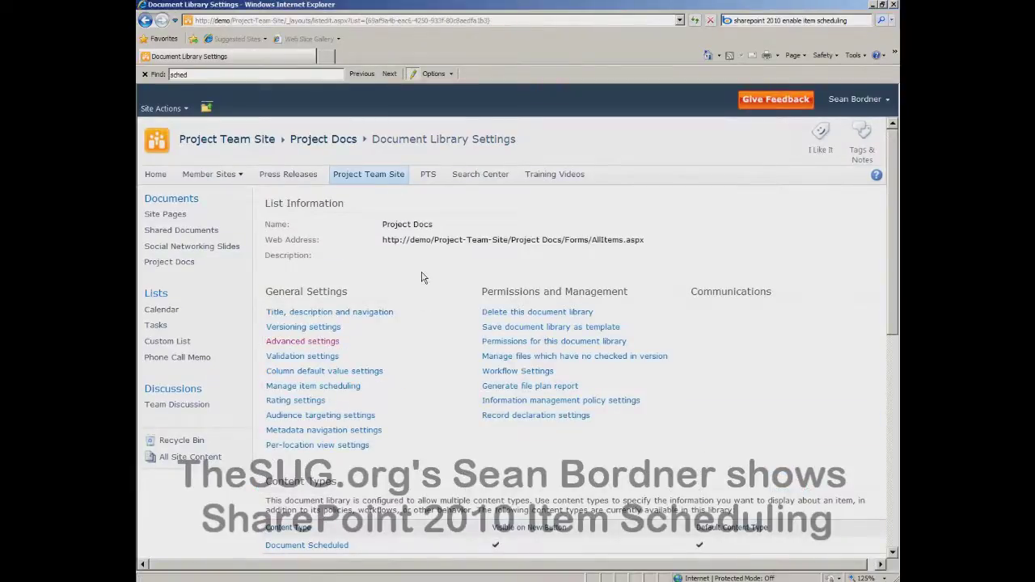
- Require content approval and create major and minor (draft) versions in Project Docs' versioning settings
{"action": "left_click", "coordinate": [313, 332]}
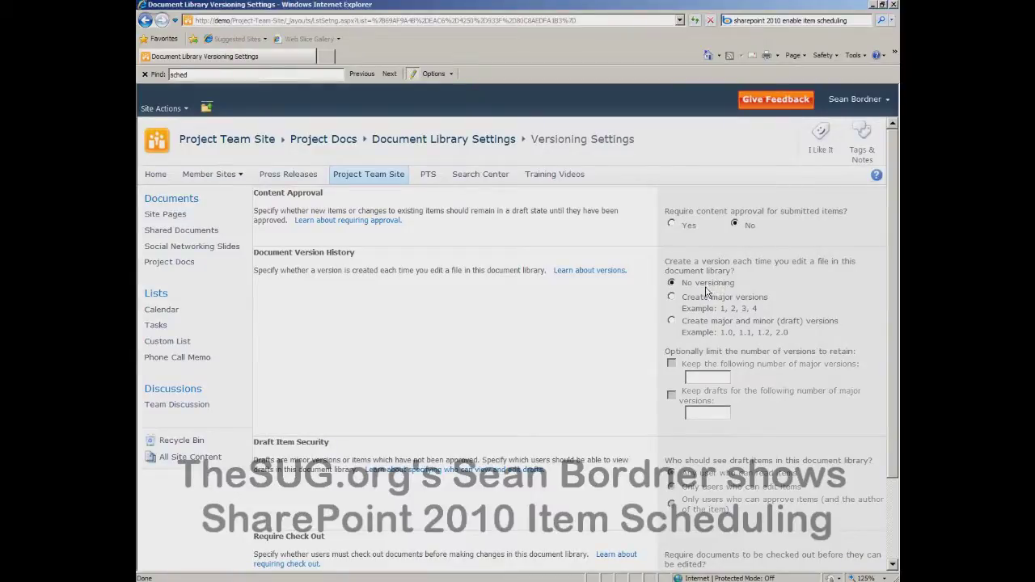
{"action": "left_click", "coordinate": [671, 226]}
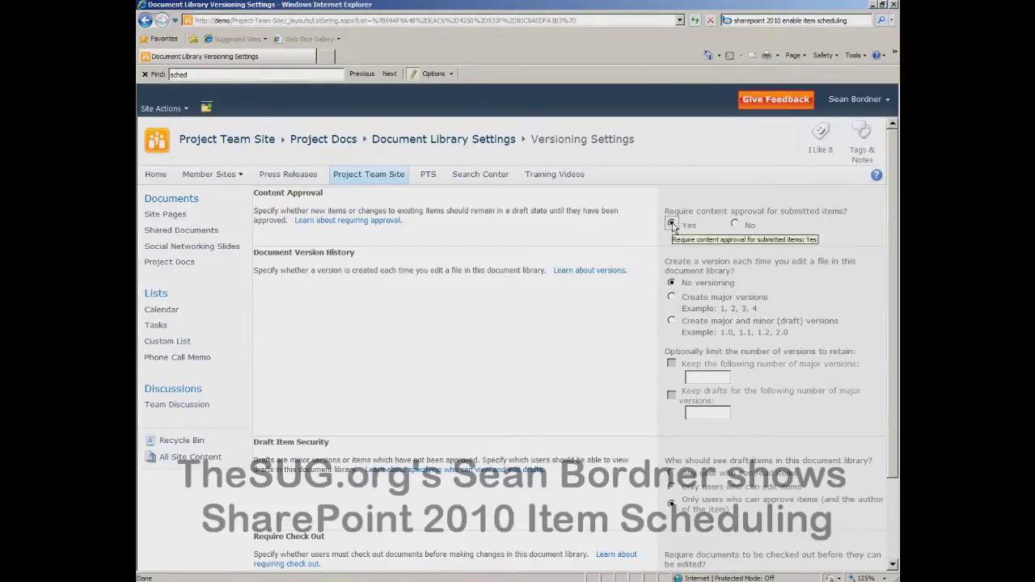
{"action": "left_click", "coordinate": [684, 301]}
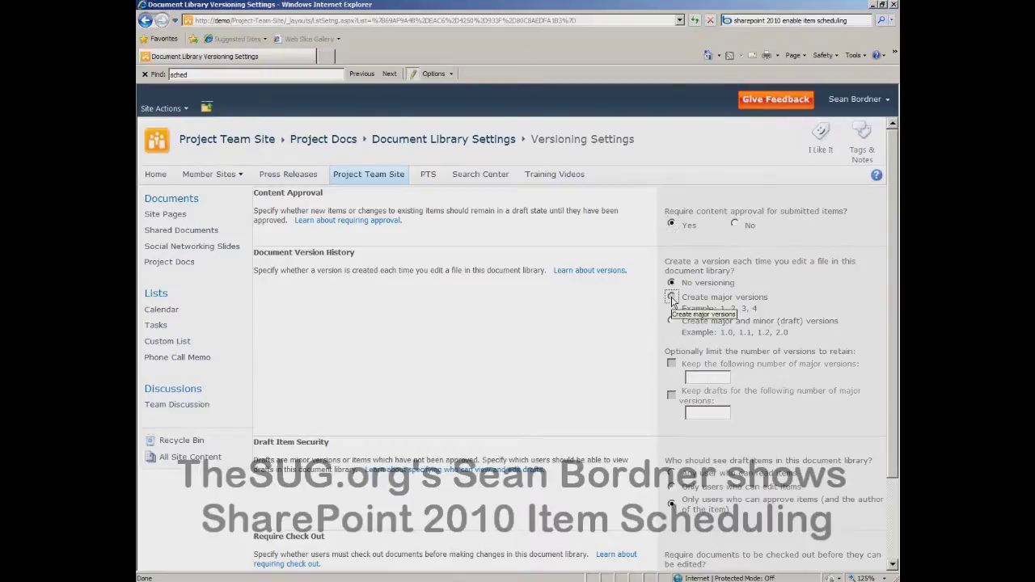
{"action": "left_click", "coordinate": [671, 321]}
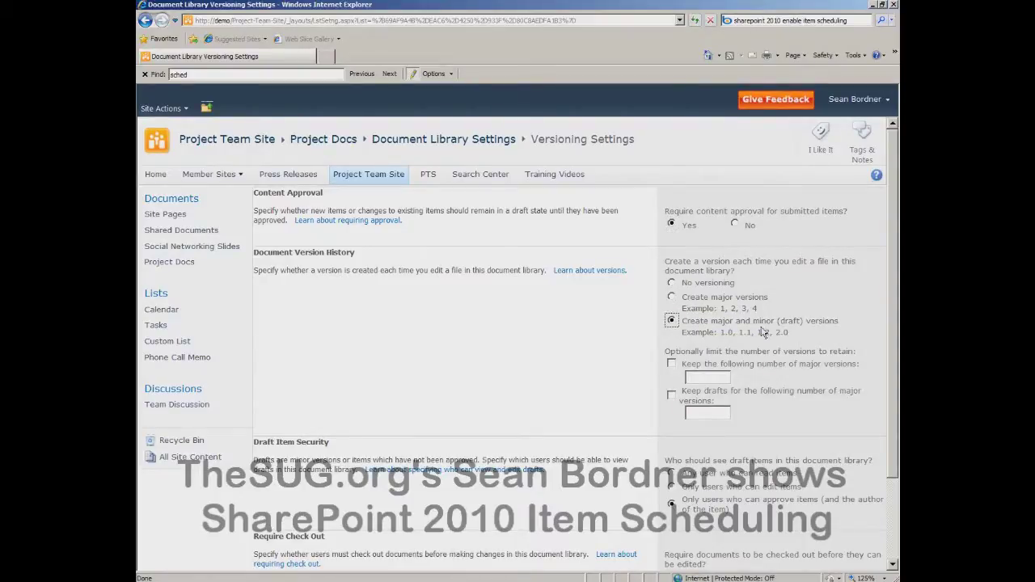
{"action": "scroll", "coordinate": [887, 289], "scroll_direction": "down", "scroll_amount": 3}
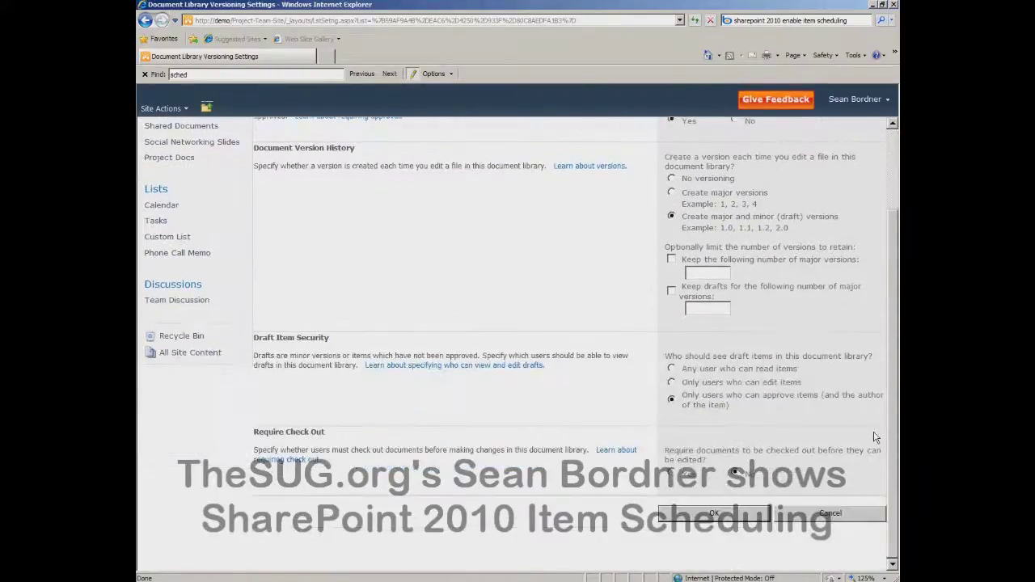
{"action": "left_click", "coordinate": [714, 515]}
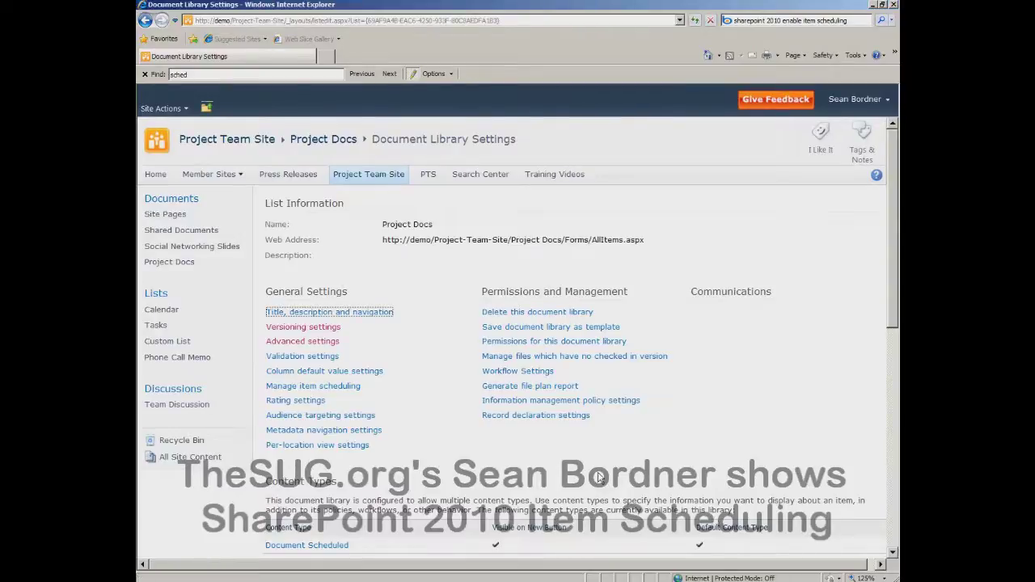
- Tick 'Enable scheduling of items in this list', then return to the Project Docs list
{"action": "left_click", "coordinate": [323, 387]}
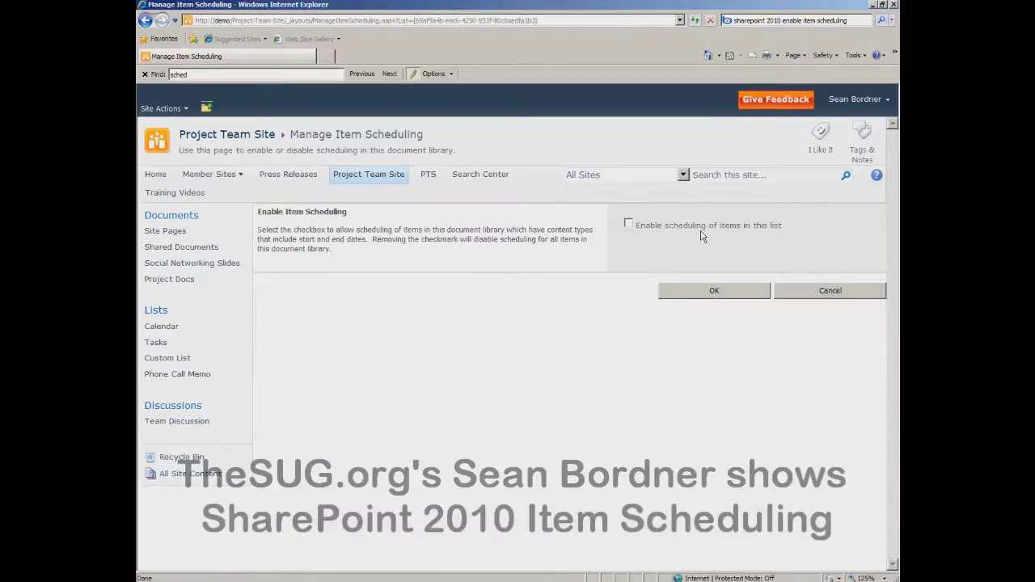
{"action": "left_click", "coordinate": [629, 225]}
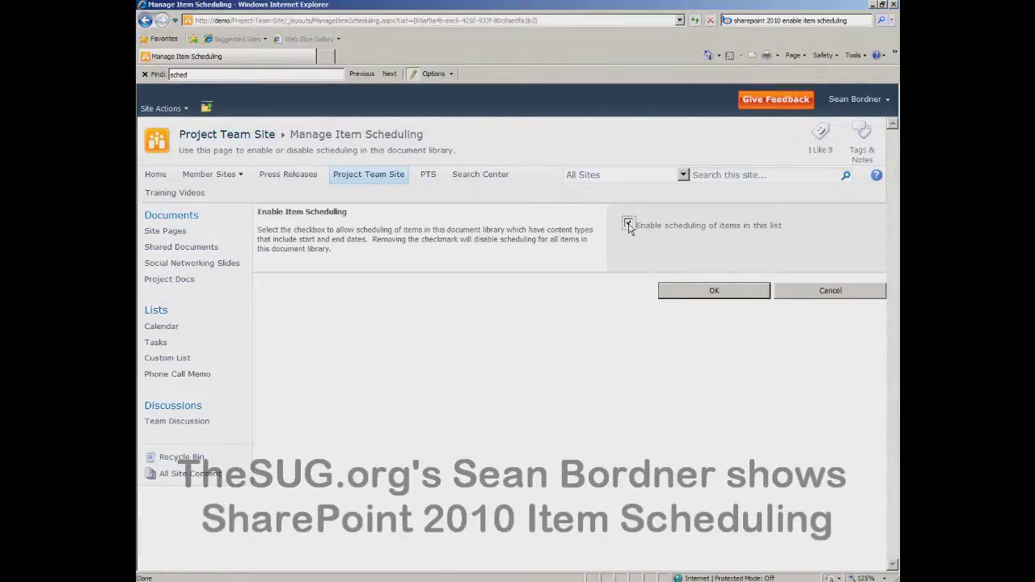
{"action": "left_click", "coordinate": [741, 296]}
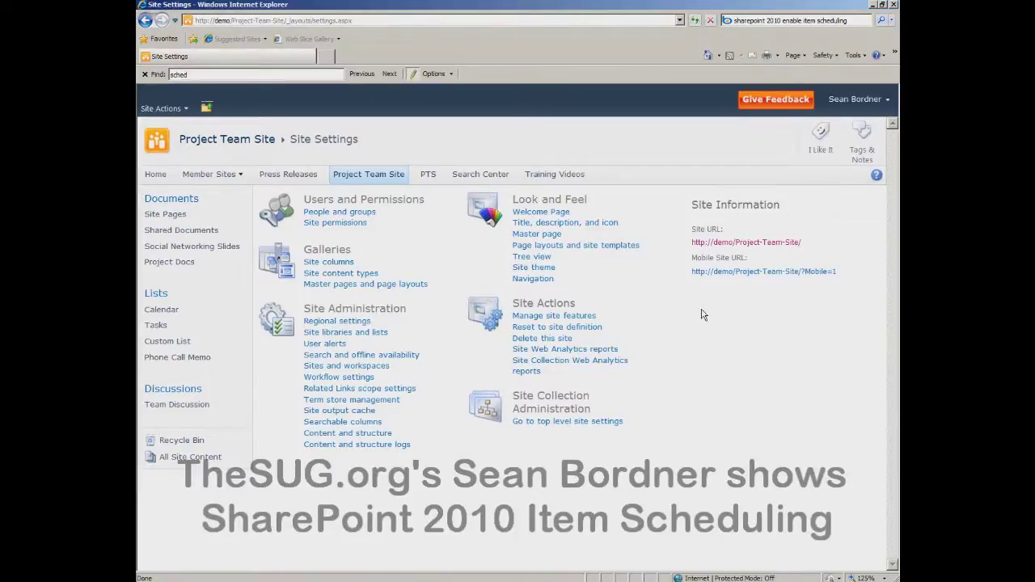
{"action": "left_click", "coordinate": [165, 262]}
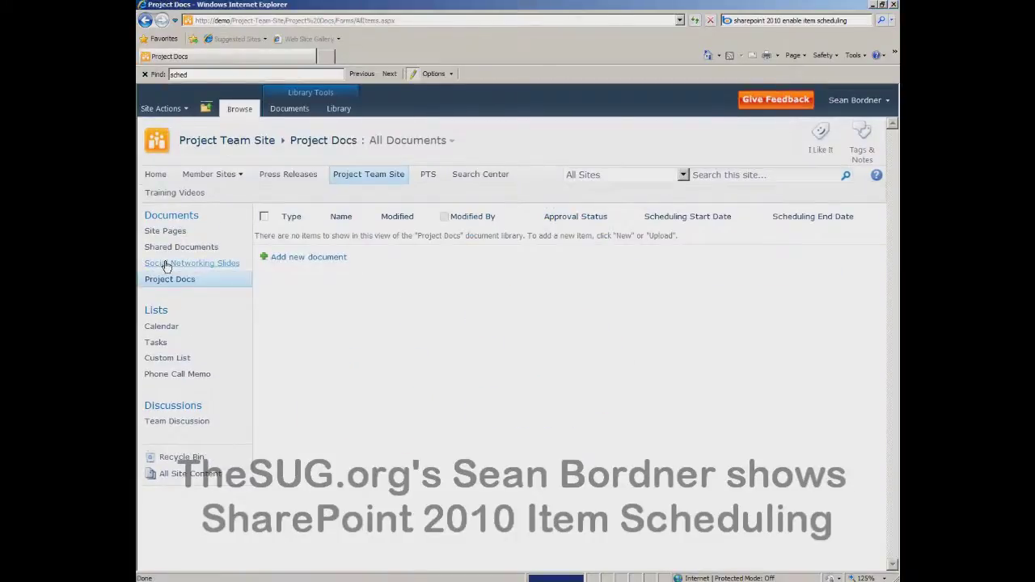
- Upload BDC Notes from the Docs folder with the version comment 'first upload'
{"action": "left_click", "coordinate": [330, 257]}
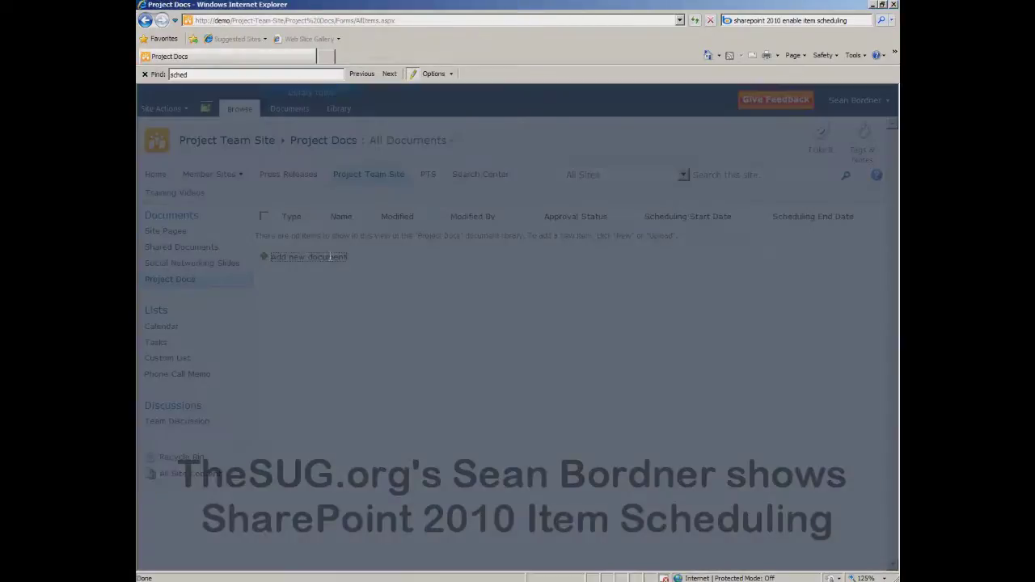
{"action": "left_click", "coordinate": [658, 260]}
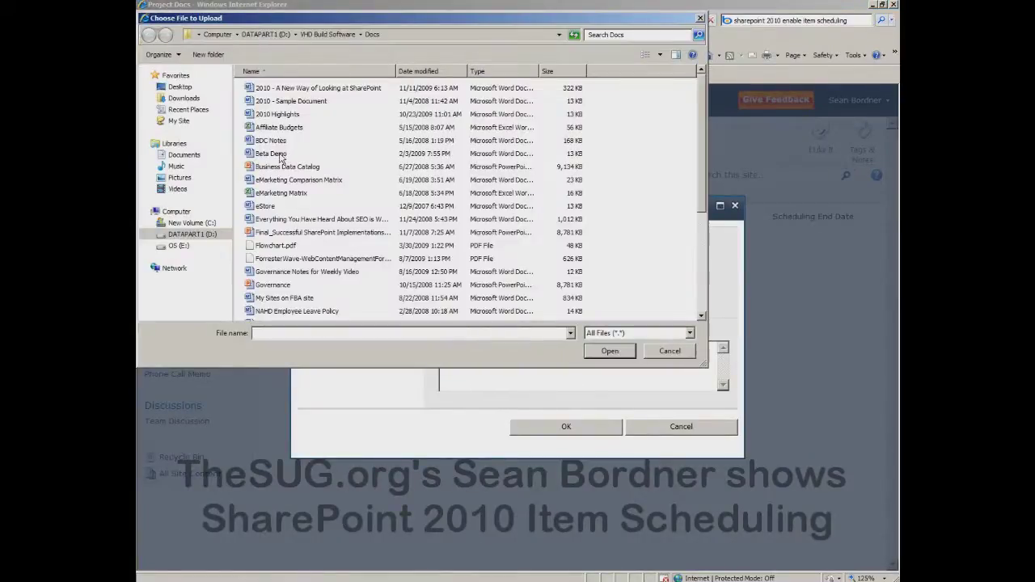
{"action": "left_click", "coordinate": [281, 154]}
{"action": "left_click", "coordinate": [279, 143]}
{"action": "double_click", "coordinate": [279, 143]}
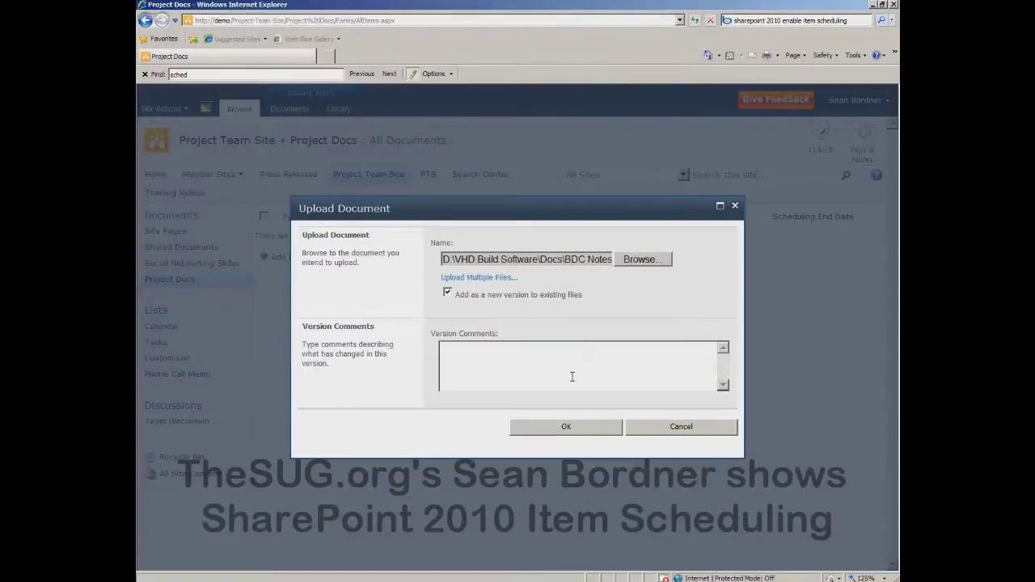
{"action": "type", "text": "first upload"}
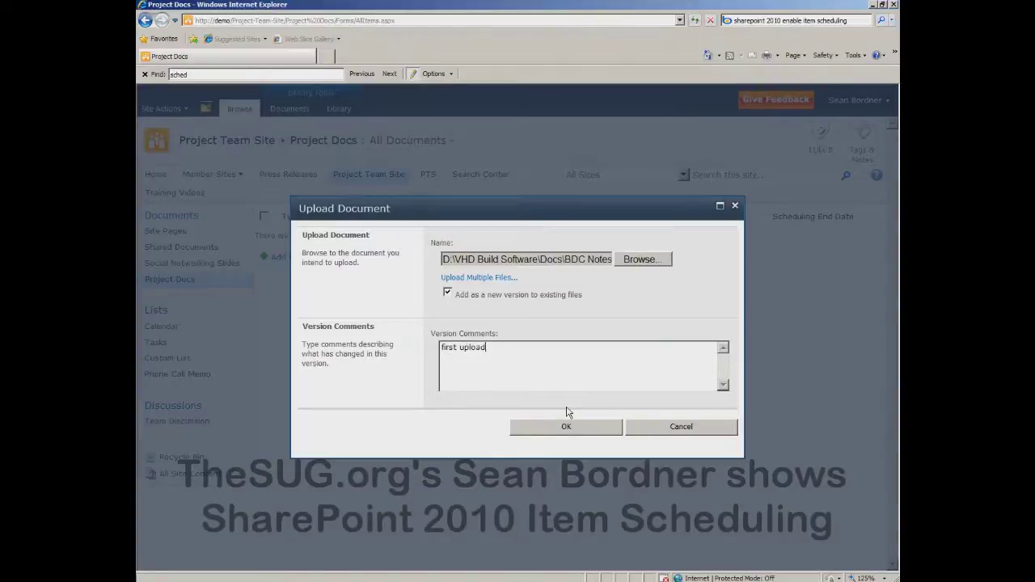
{"action": "left_click", "coordinate": [567, 427]}
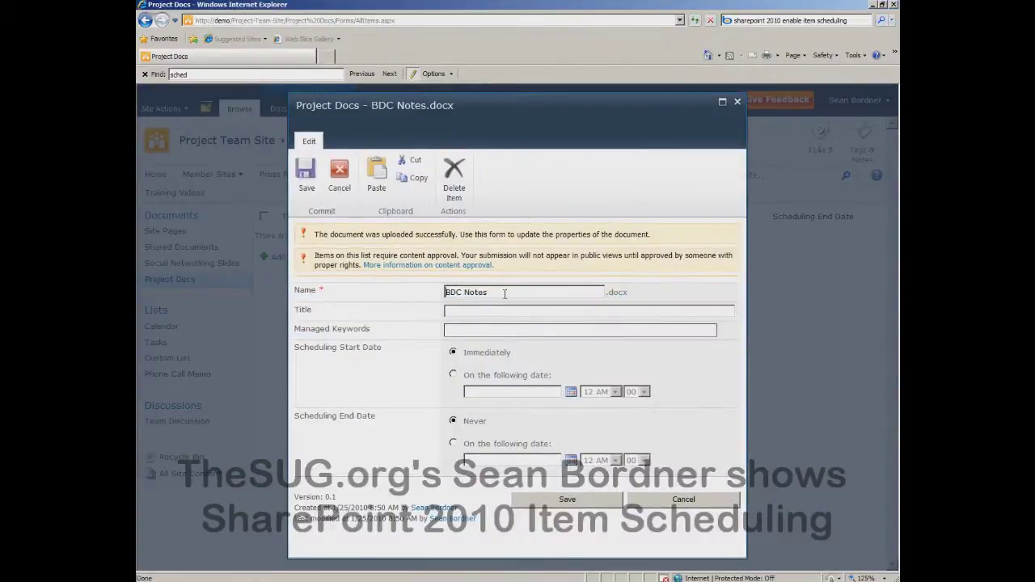
- Title the document 'BDC Notes' and set its scheduling start date to 1/27/2010
{"action": "left_click", "coordinate": [450, 310]}
{"action": "type", "text": "BDC Notes"}
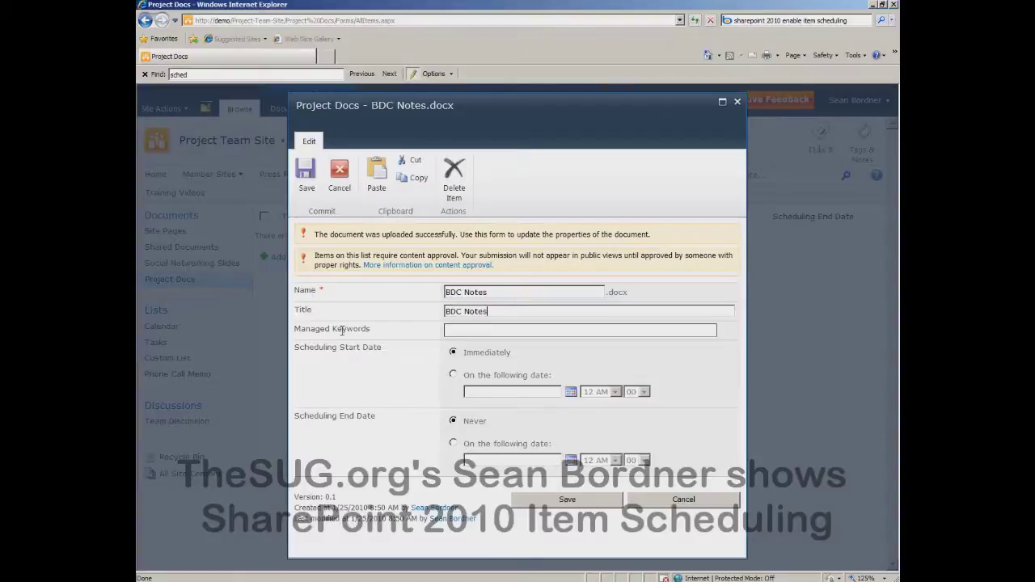
{"action": "left_click_drag", "start_coordinate": [309, 348], "coordinate": [379, 352]}
{"action": "left_click_drag", "start_coordinate": [296, 416], "coordinate": [377, 417]}
{"action": "left_click", "coordinate": [453, 375]}
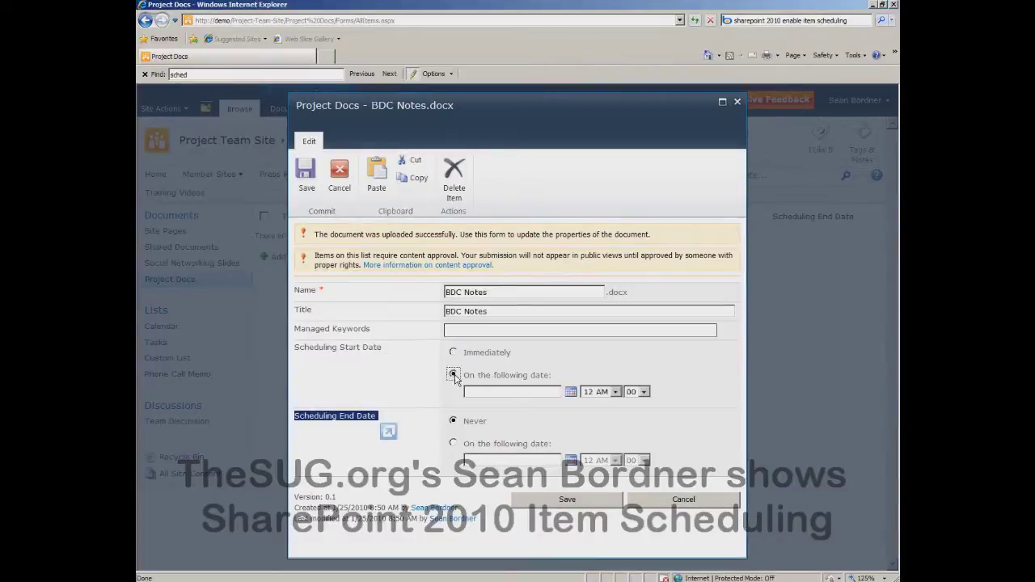
{"action": "left_click", "coordinate": [571, 392]}
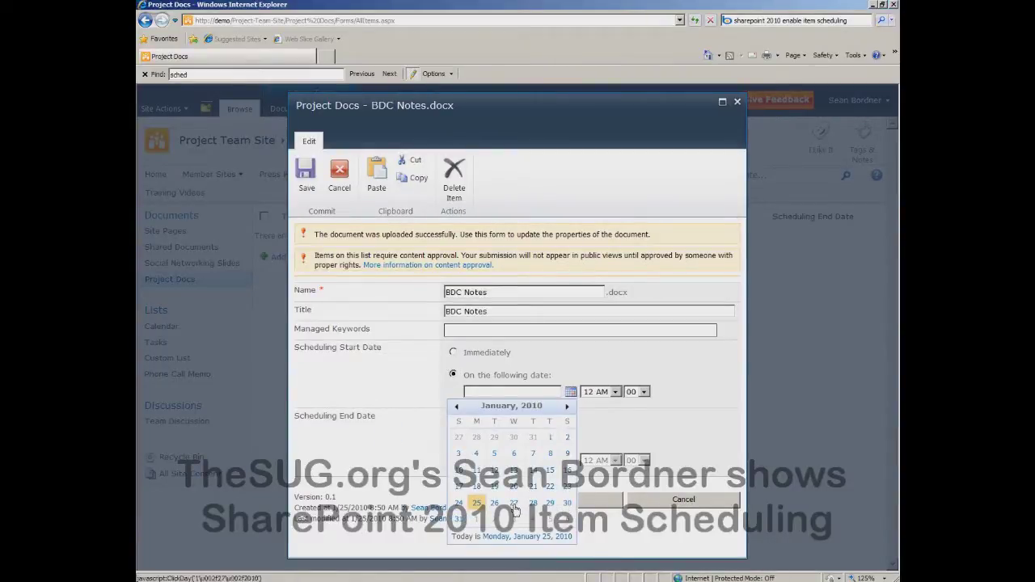
{"action": "left_click", "coordinate": [513, 503]}
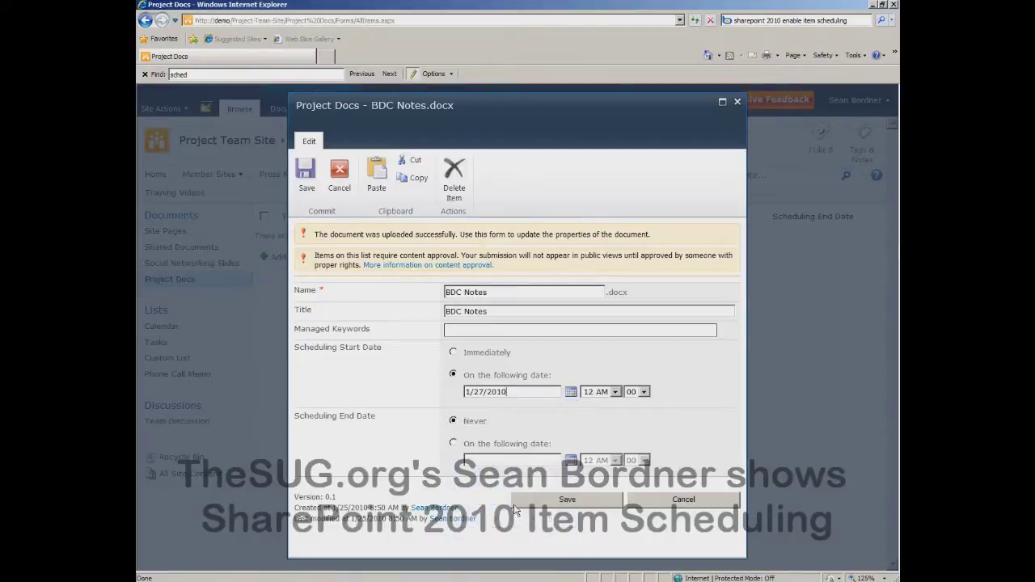
- Set the scheduling end date to 1/30/2010 and save the document properties
{"action": "left_click", "coordinate": [453, 443]}
{"action": "left_click", "coordinate": [572, 461]}
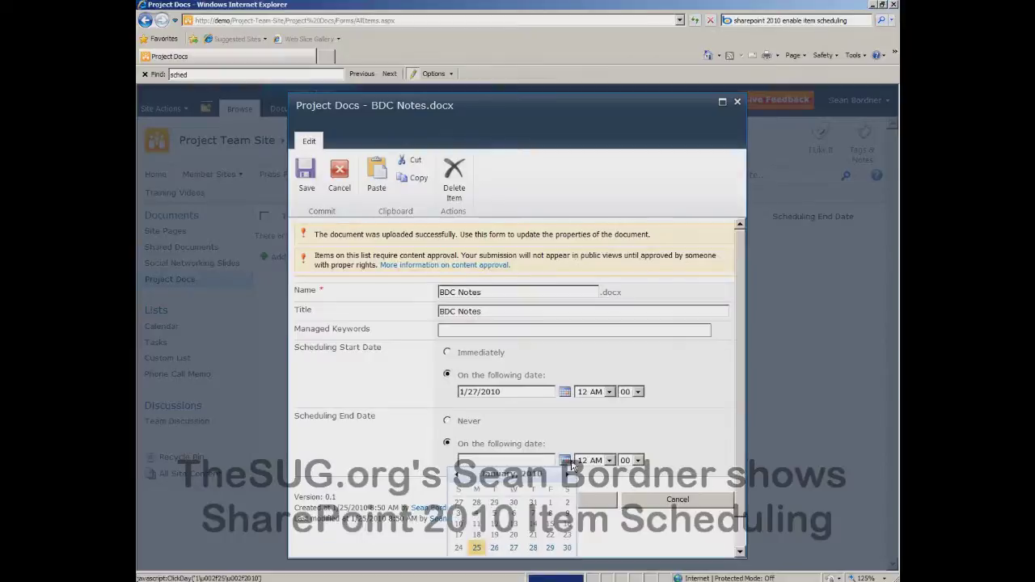
{"action": "left_click", "coordinate": [567, 549]}
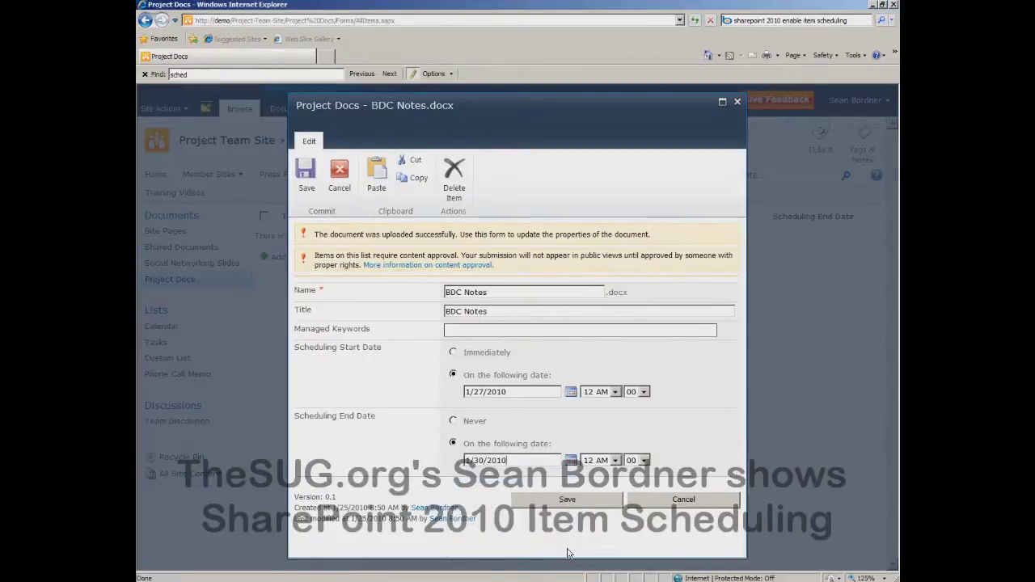
{"action": "left_click", "coordinate": [567, 500]}
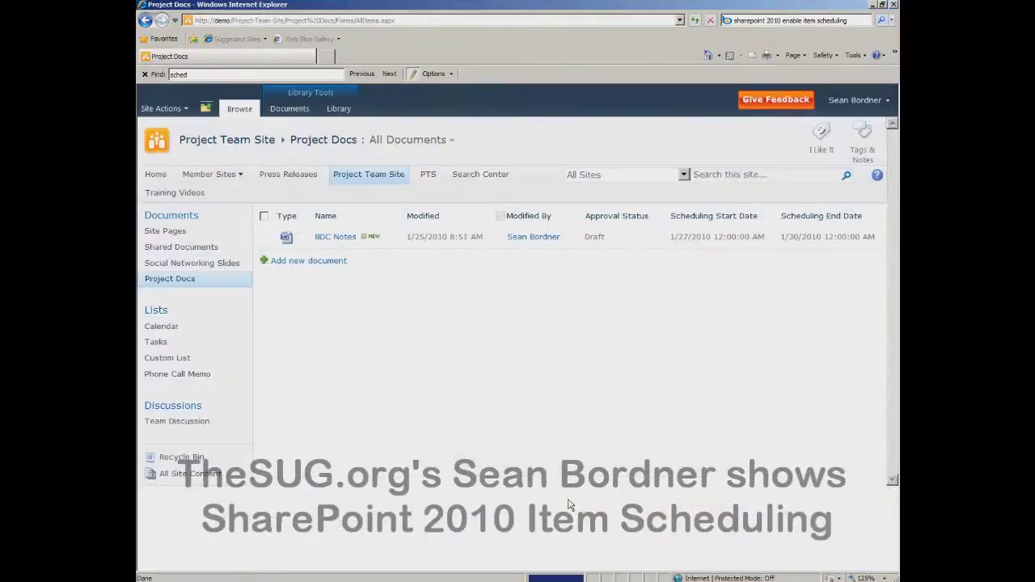